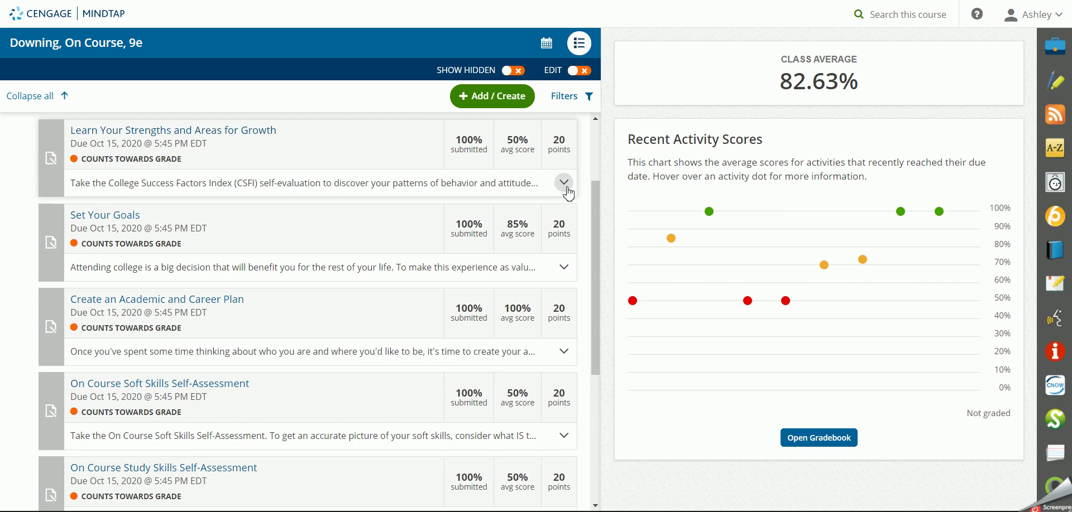
Expand the Learn Your Strengths and Areas for Growth card's CSFI description and scroll the activity list.
click(564, 183)
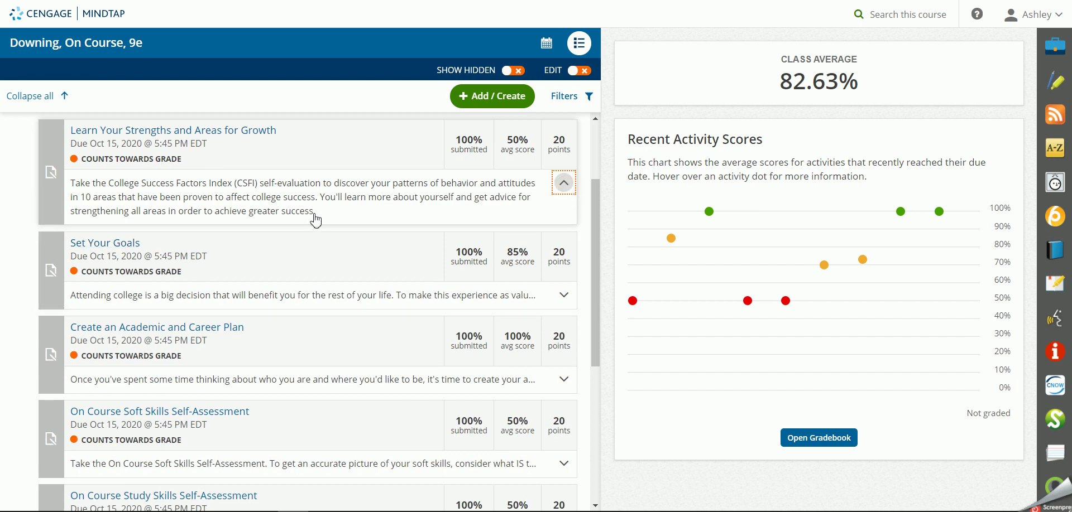
scroll(276, 263, down, 1)
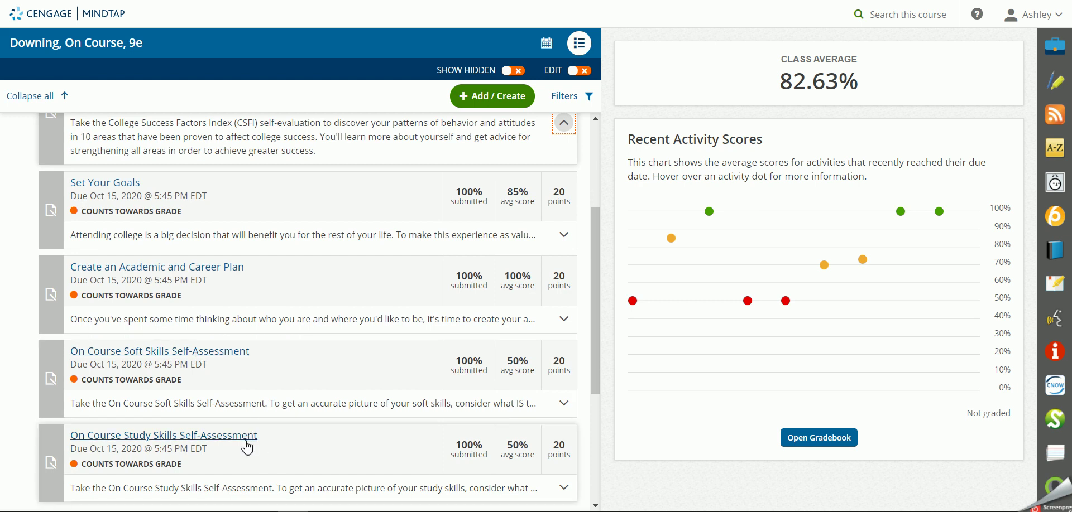
scroll(524, 189, up, 2)
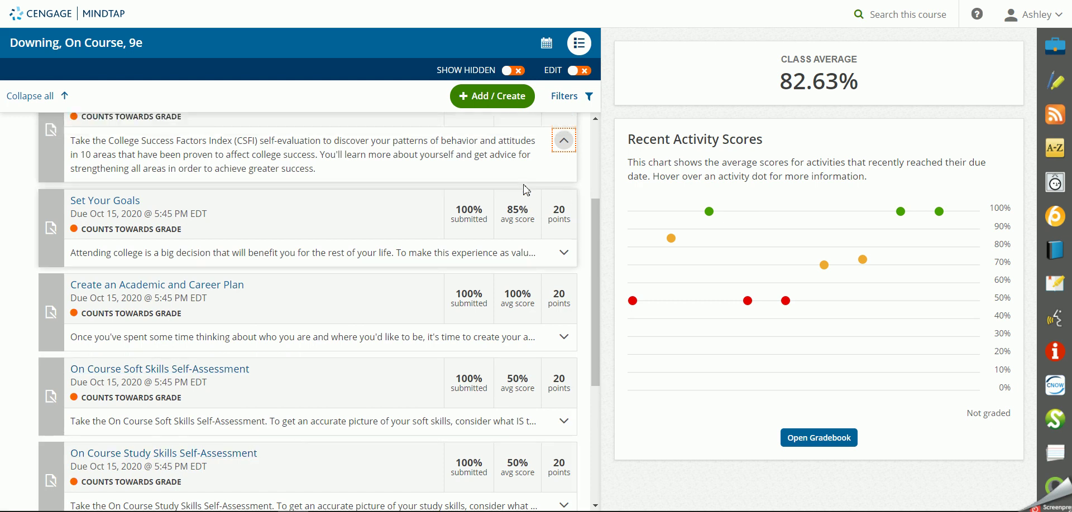
scroll(515, 233, down, 1)
scroll(511, 232, up, 1)
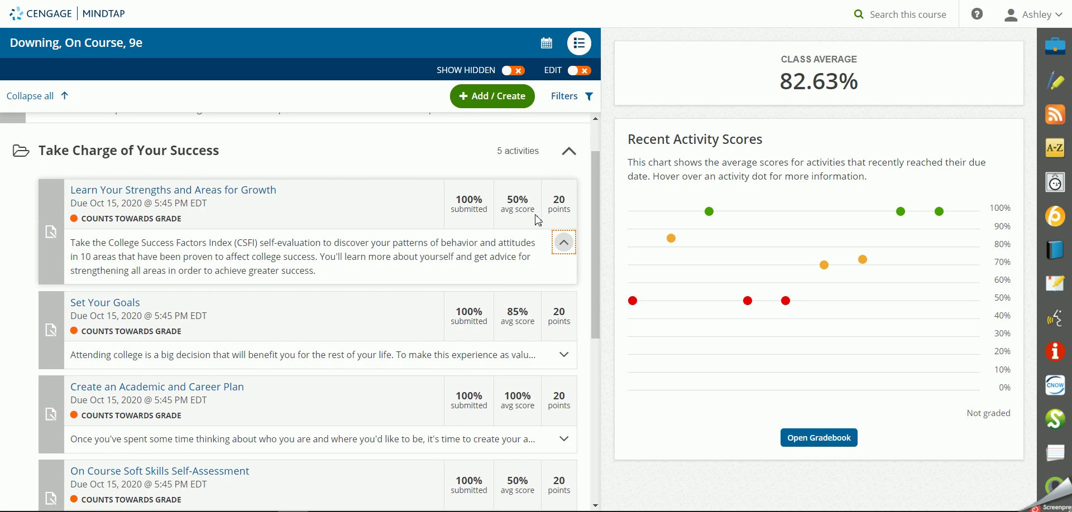
With editing on, open Learn Your Strengths' assessment options showing 20 points and a 14-day post-test delay.
click(579, 73)
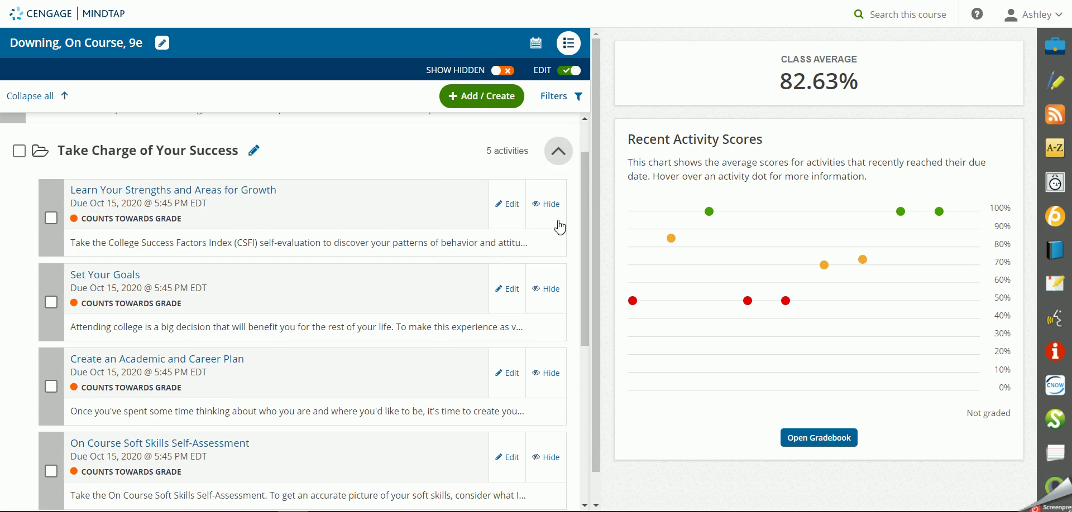
click(514, 222)
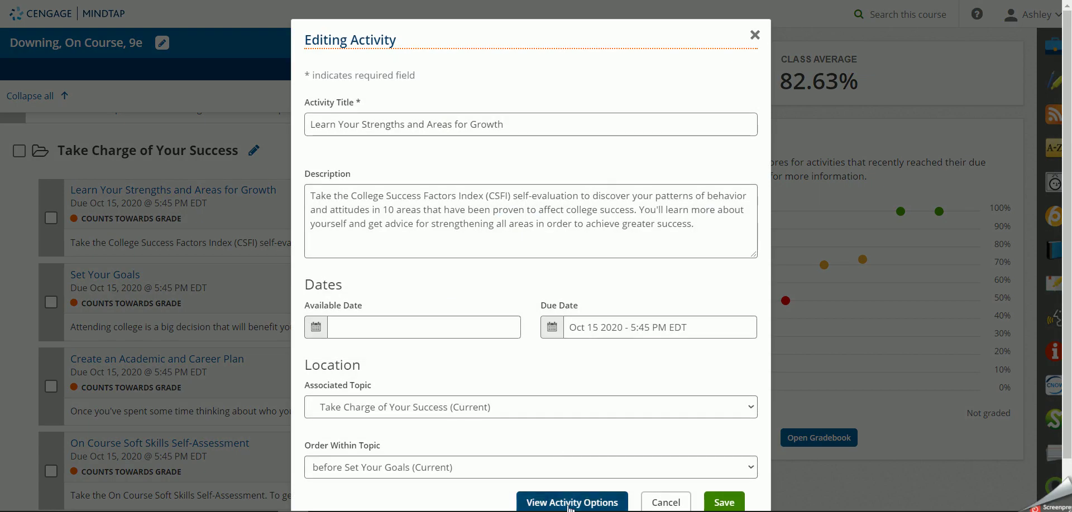
click(570, 502)
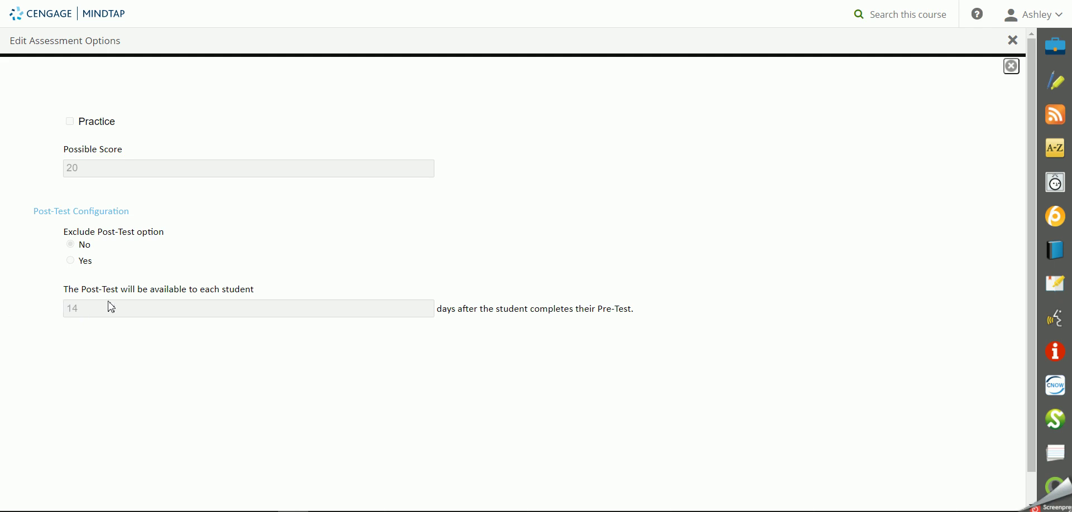
Close the assessment options, save the activity, and turn editing mode off.
click(1012, 40)
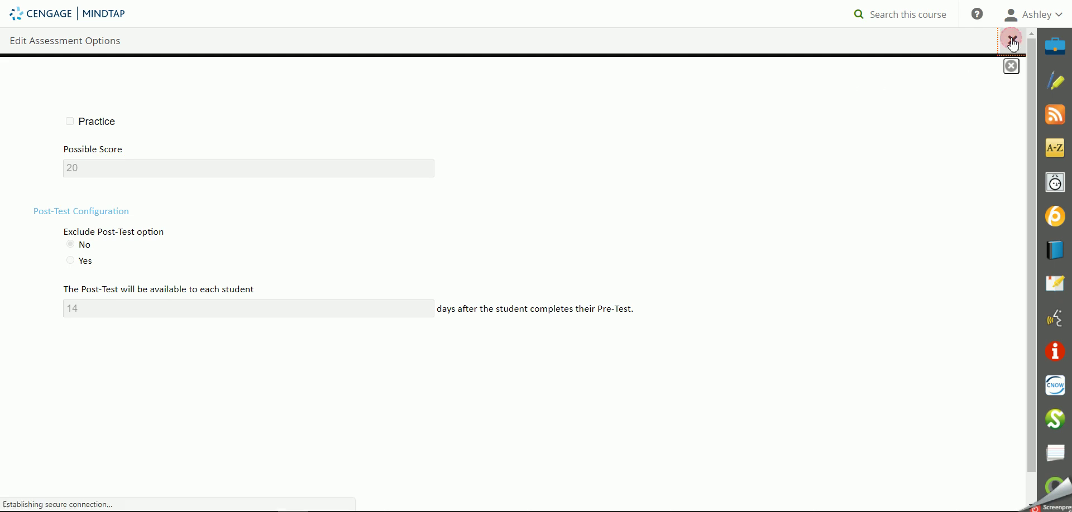
click(724, 502)
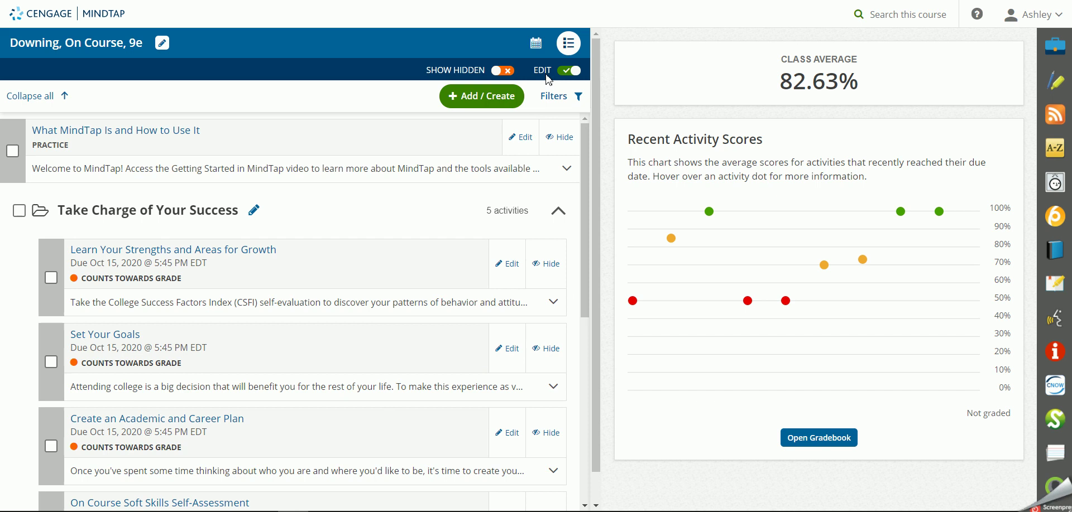
click(567, 71)
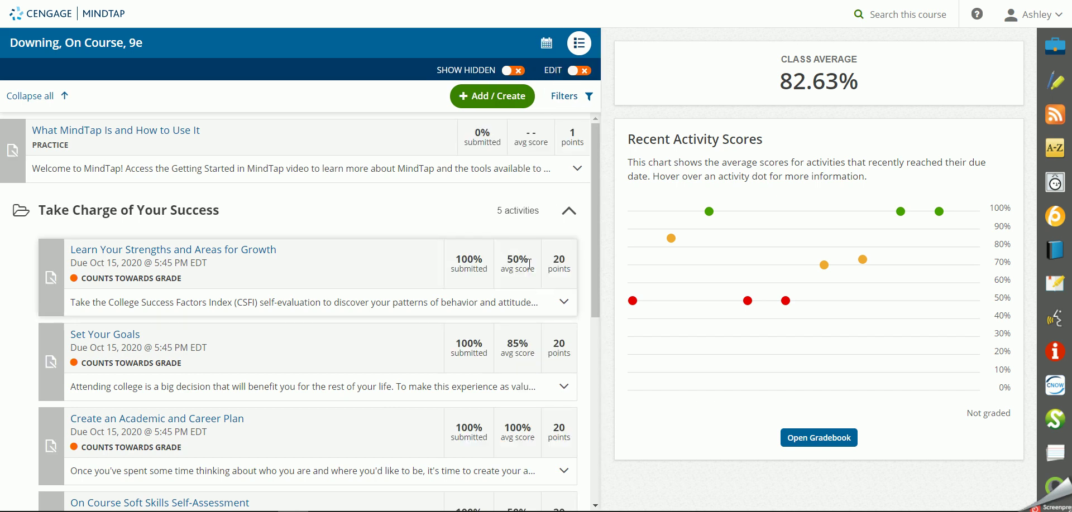
Highlight Learn Your Strengths' 50% average score and 20 points values in the activity list.
double_click(504, 265)
click(568, 261)
double_click(567, 263)
double_click(524, 263)
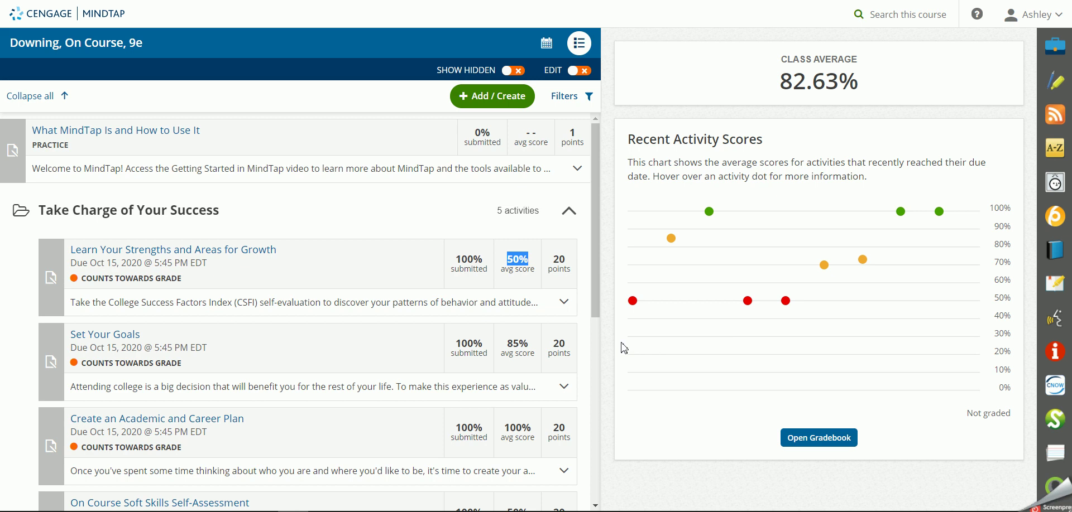
Open the gradebook and the Learn Your Strengths assignment details, showing a 50.0% average and one submission.
click(796, 441)
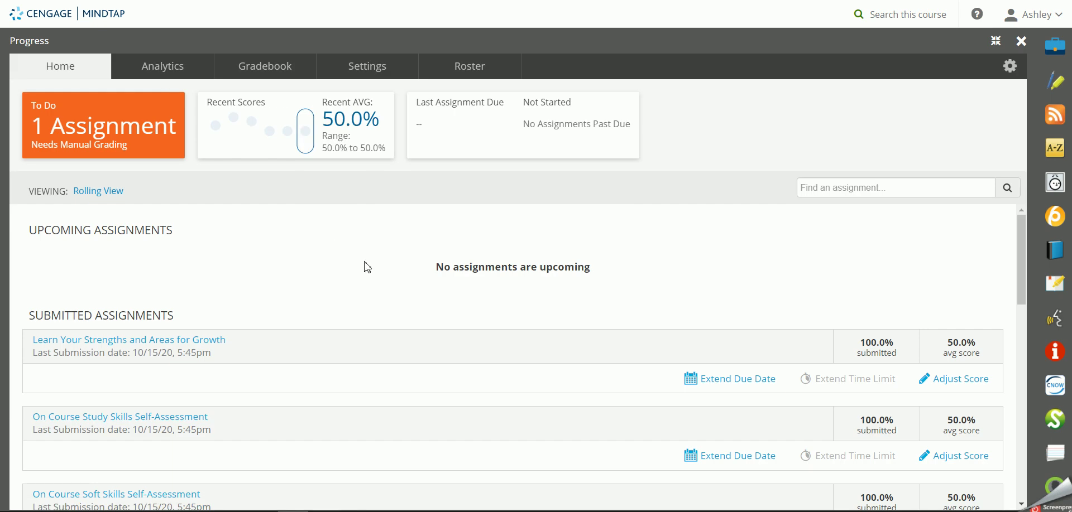
scroll(367, 268, down, 1)
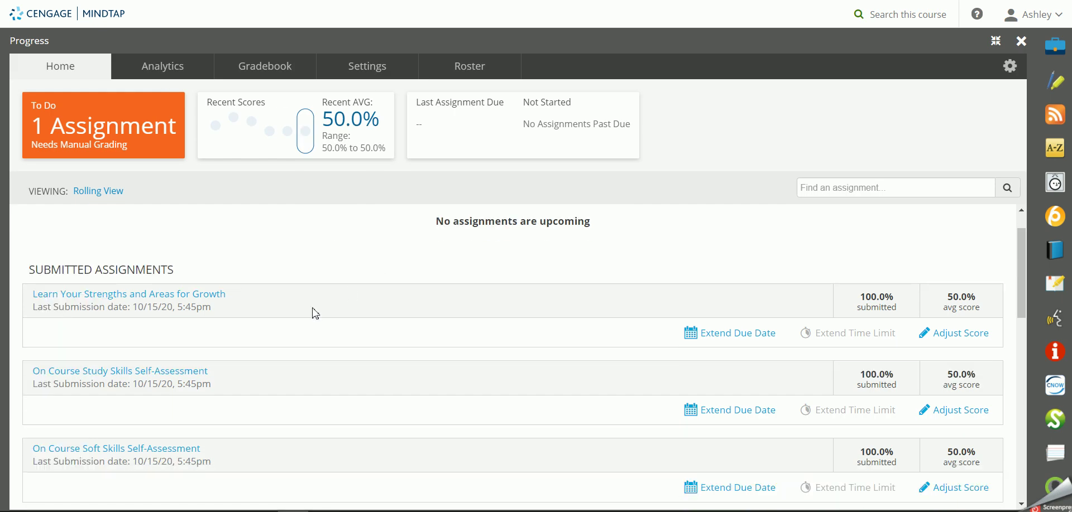
click(169, 296)
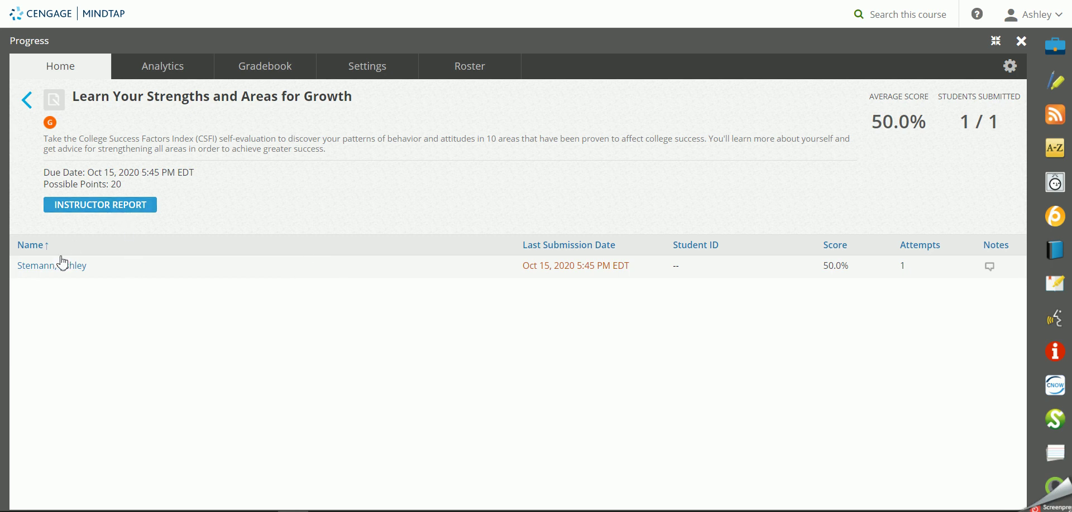
mouse_move(628, 270)
Open the instructor report and scroll past the CSFI pre-test factor chart to the Student Score Detail table.
click(140, 206)
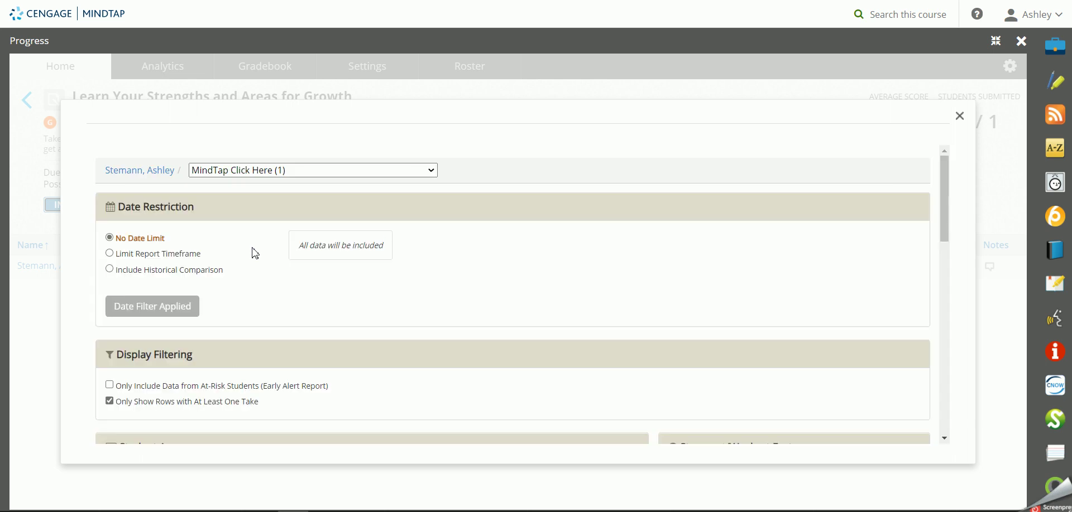
scroll(268, 240, down, 5)
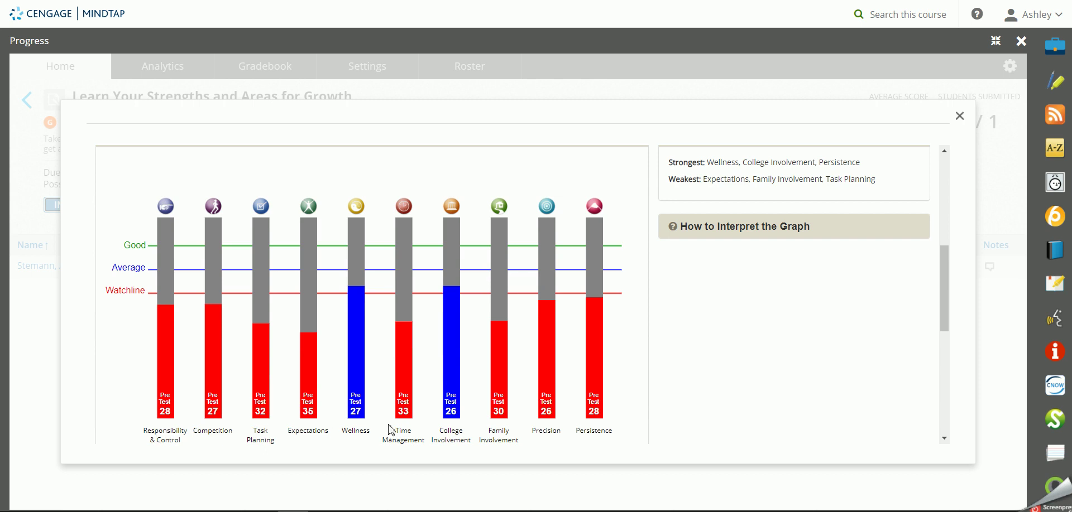
scroll(575, 431, down, 1)
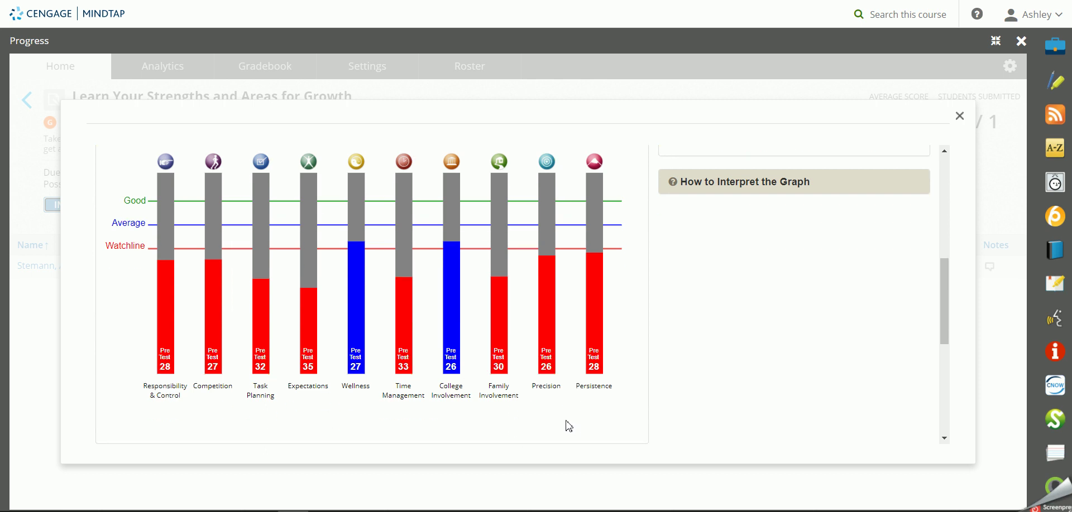
scroll(567, 423, down, 1)
scroll(576, 398, down, 2)
scroll(577, 400, down, 4)
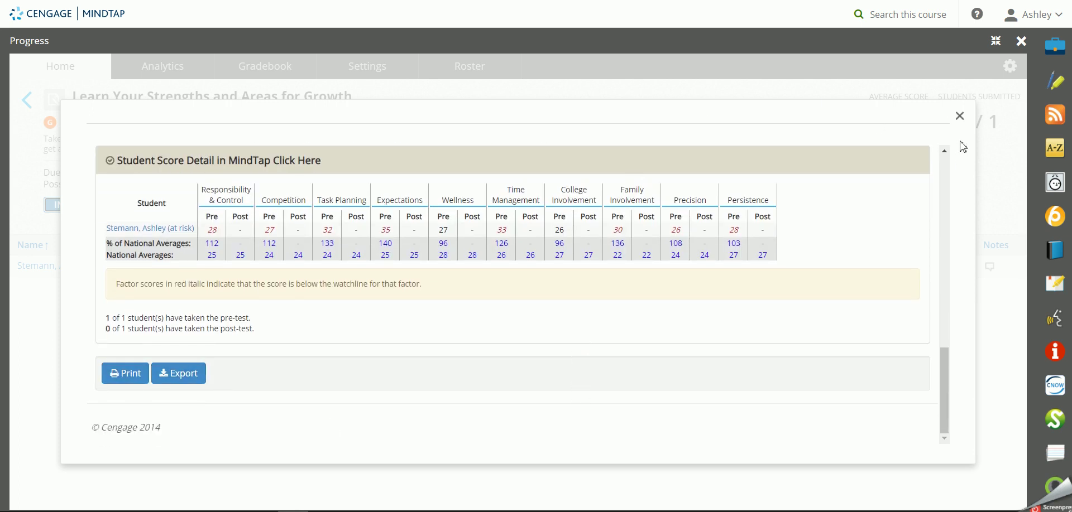
View the student's CSFI Categories and Scores chart, then close the Progress panel back to the course.
click(960, 115)
click(68, 269)
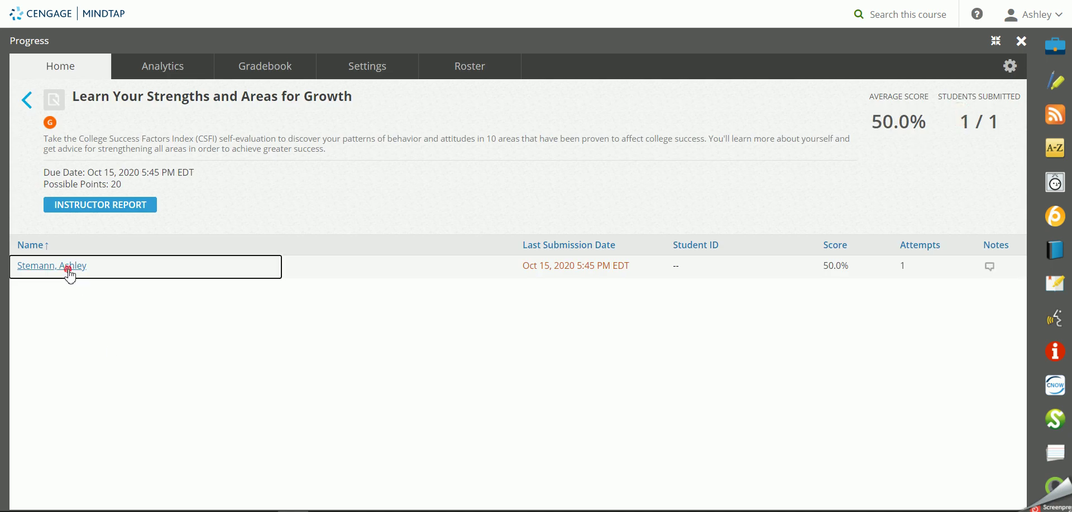
click(645, 314)
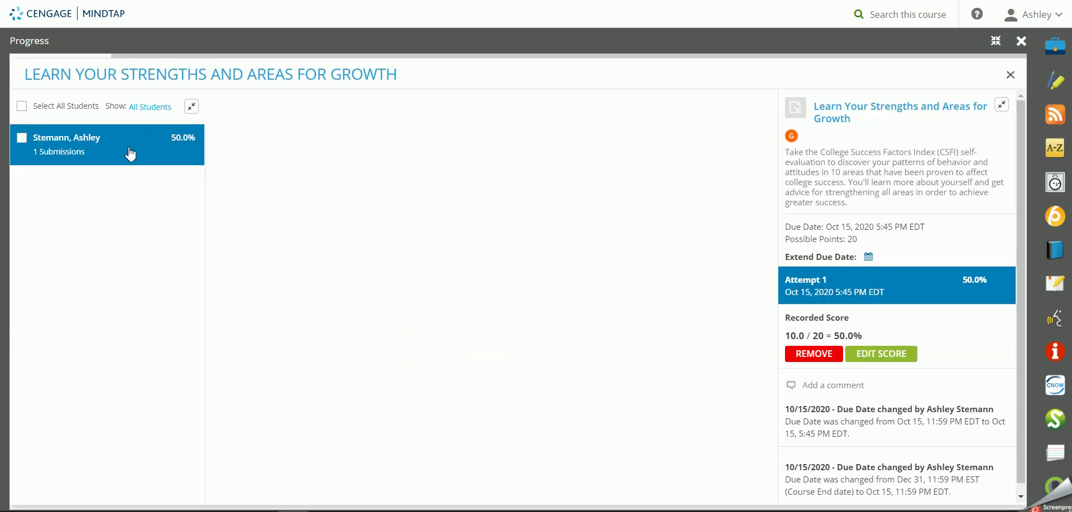
scroll(502, 268, down, 2)
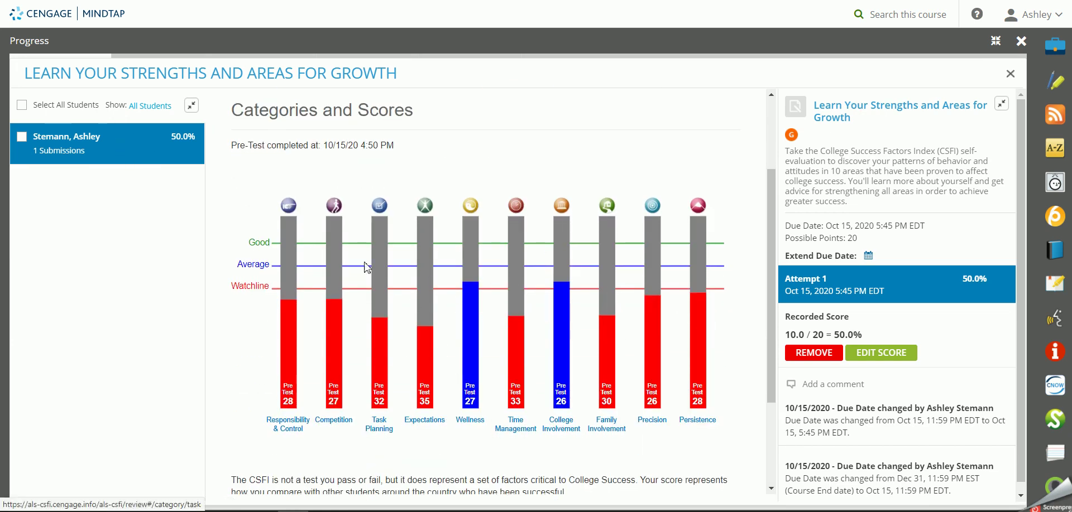
scroll(472, 299, down, 2)
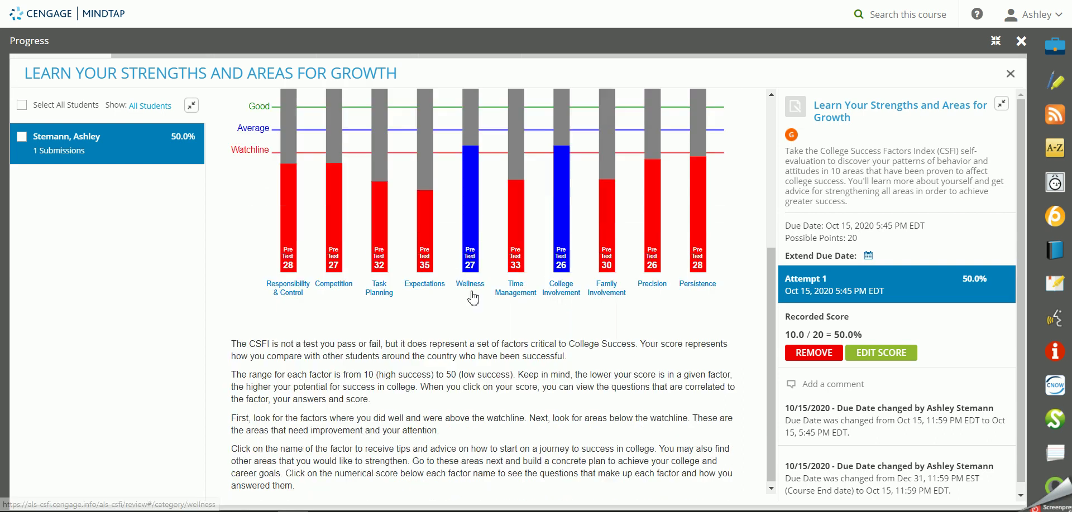
scroll(552, 311, up, 4)
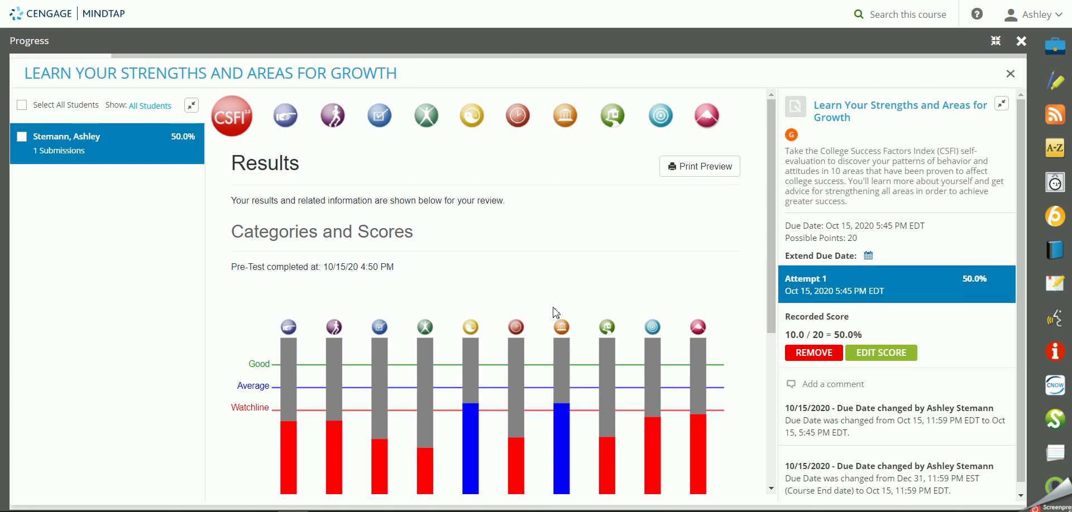
click(1055, 486)
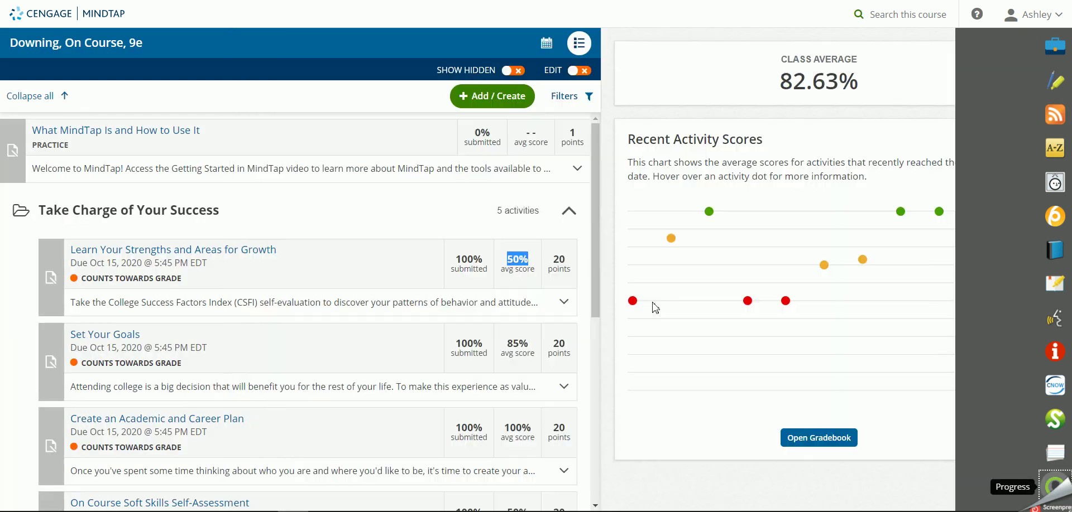